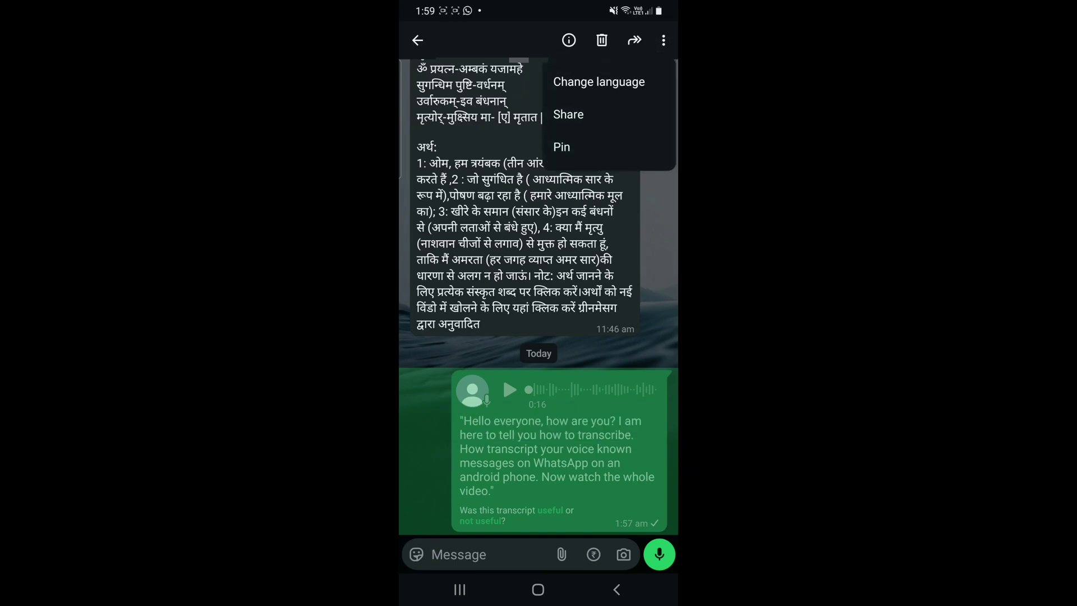
Step: Review this chat's transcript language choices, keep English, then select and deselect the voice note
{"action": "left_click", "coordinate": [599, 82]}
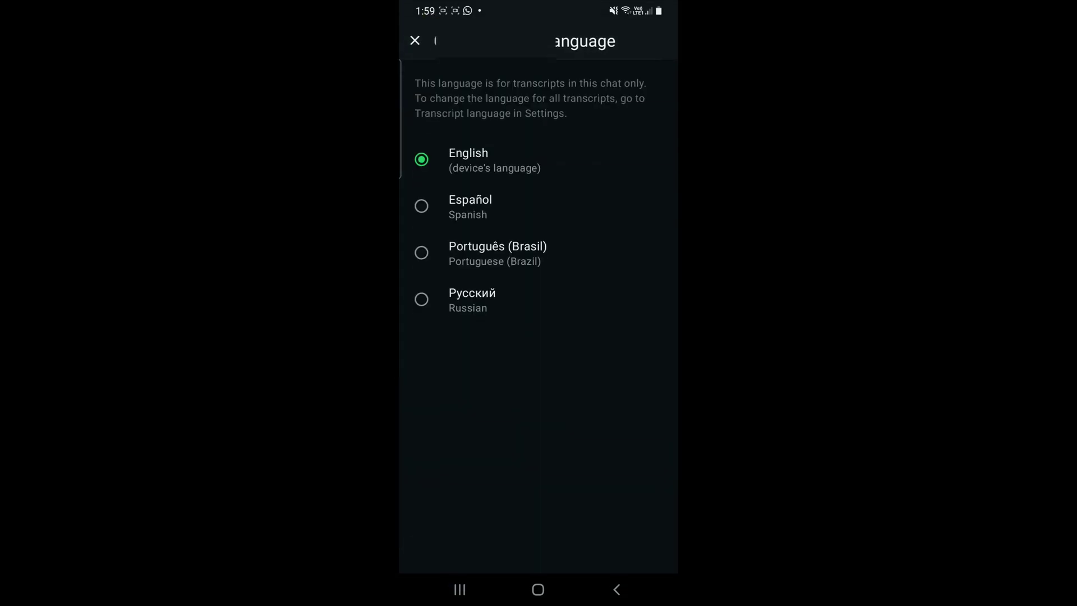
{"action": "left_click", "coordinate": [616, 588]}
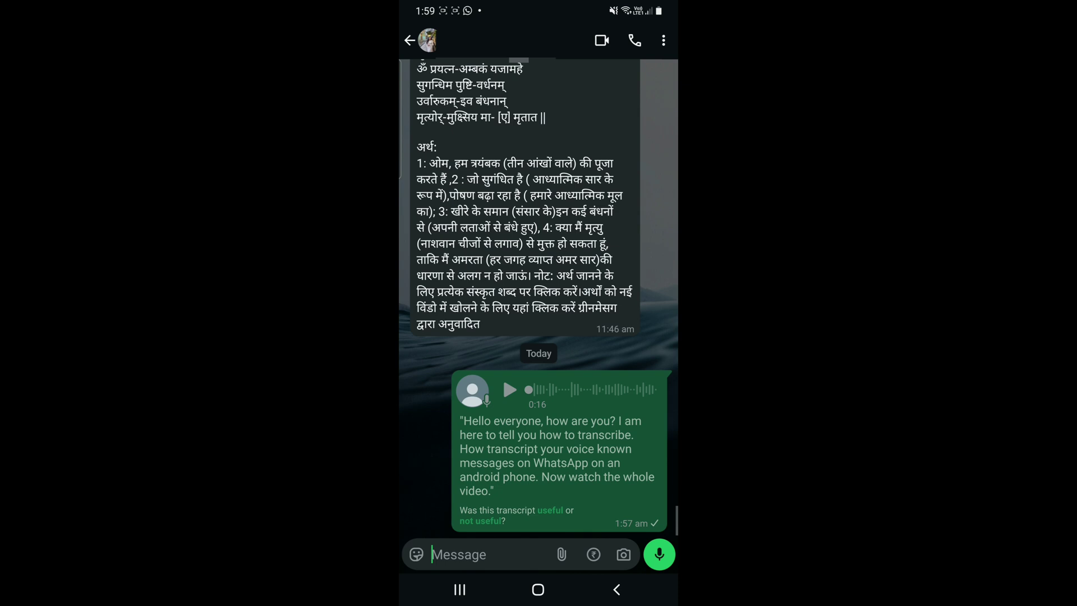
{"action": "left_click", "coordinate": [640, 438]}
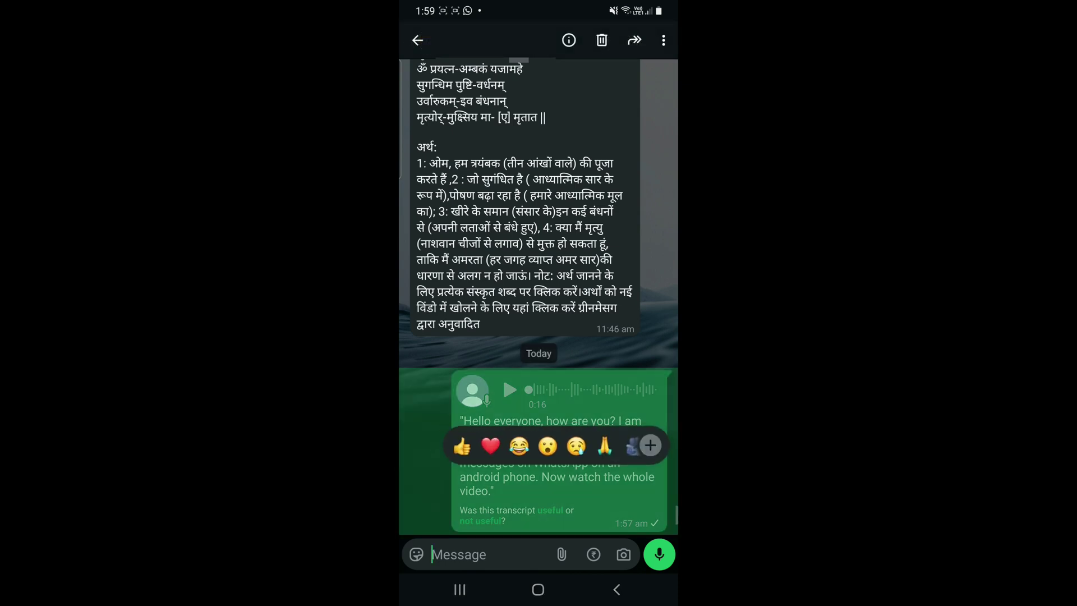
{"action": "left_click", "coordinate": [430, 463]}
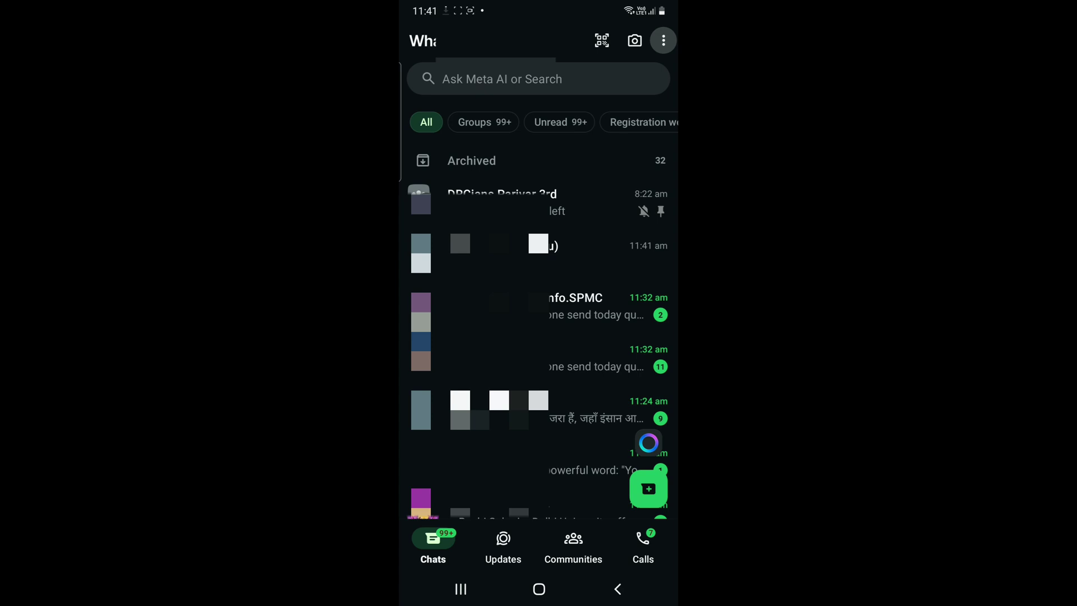
Step: In Chats settings, view the Transcript language options, keeping English with transcripts on
{"action": "left_click", "coordinate": [663, 40]}
{"action": "left_click", "coordinate": [588, 310]}
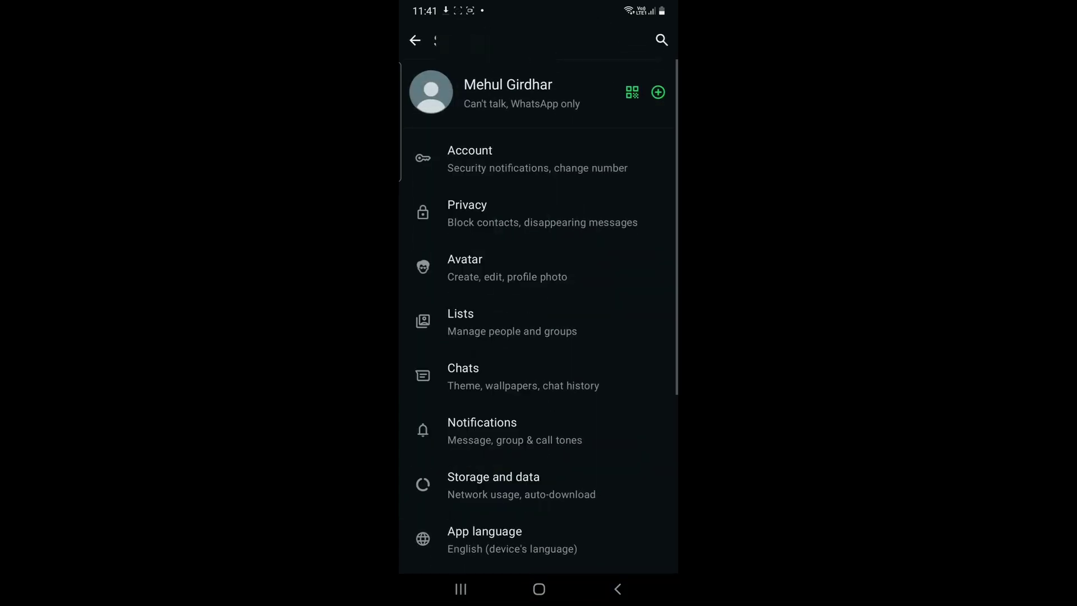
{"action": "left_click", "coordinate": [539, 375]}
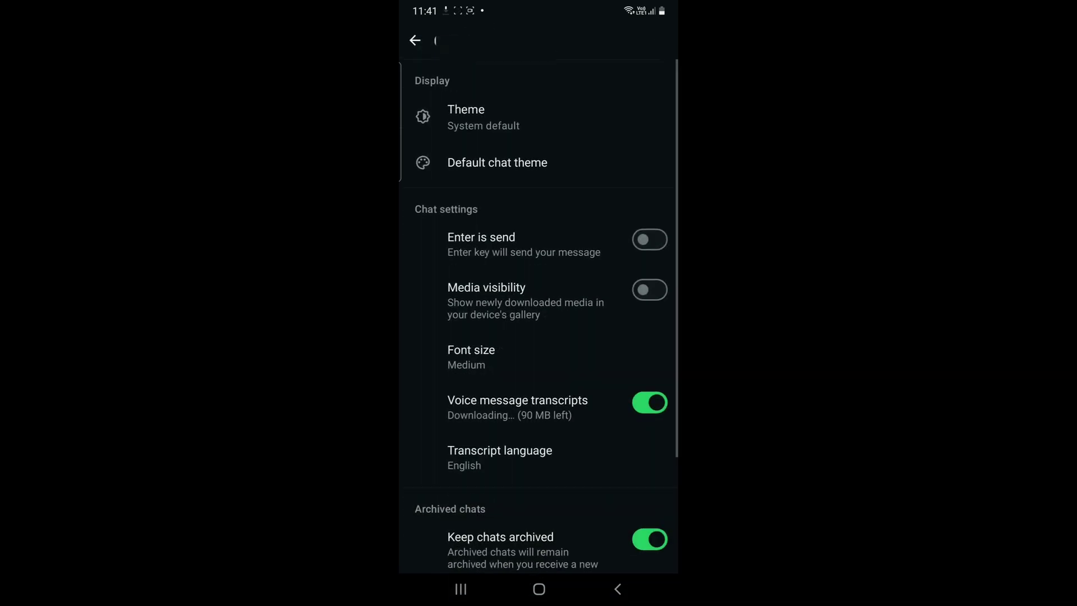
{"action": "left_click", "coordinate": [539, 457]}
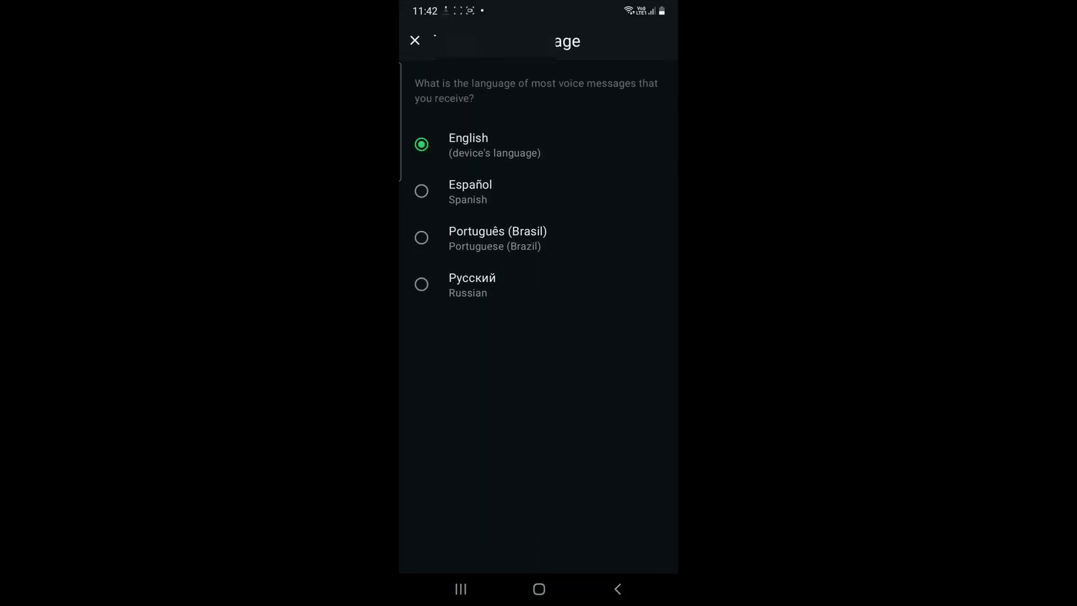
{"action": "left_click", "coordinate": [618, 589]}
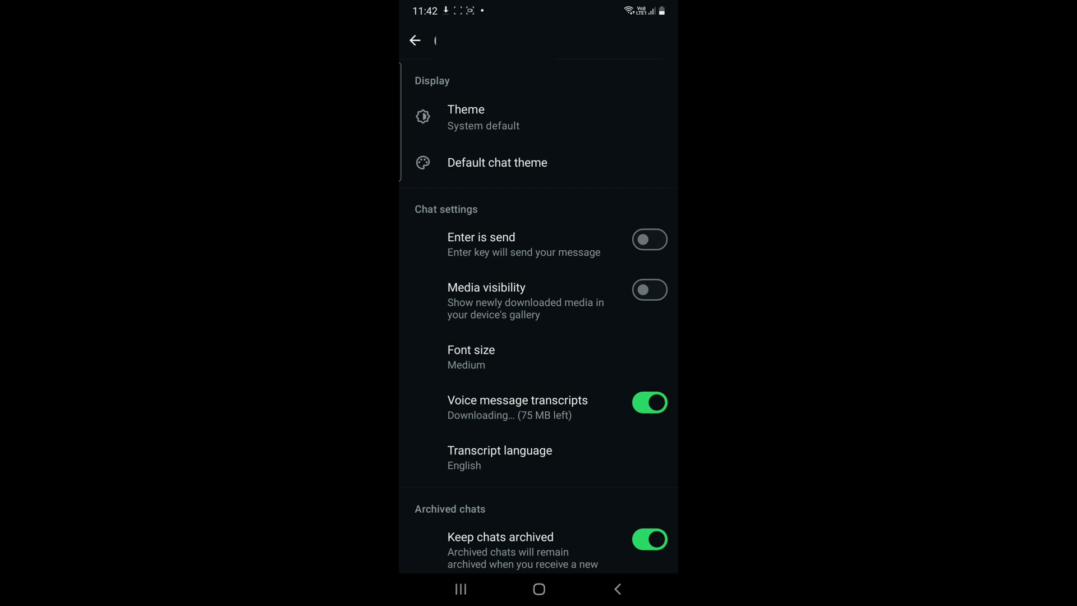
Step: Recheck that the transcript language is English, then go back to the main Settings list
{"action": "left_click", "coordinate": [538, 457]}
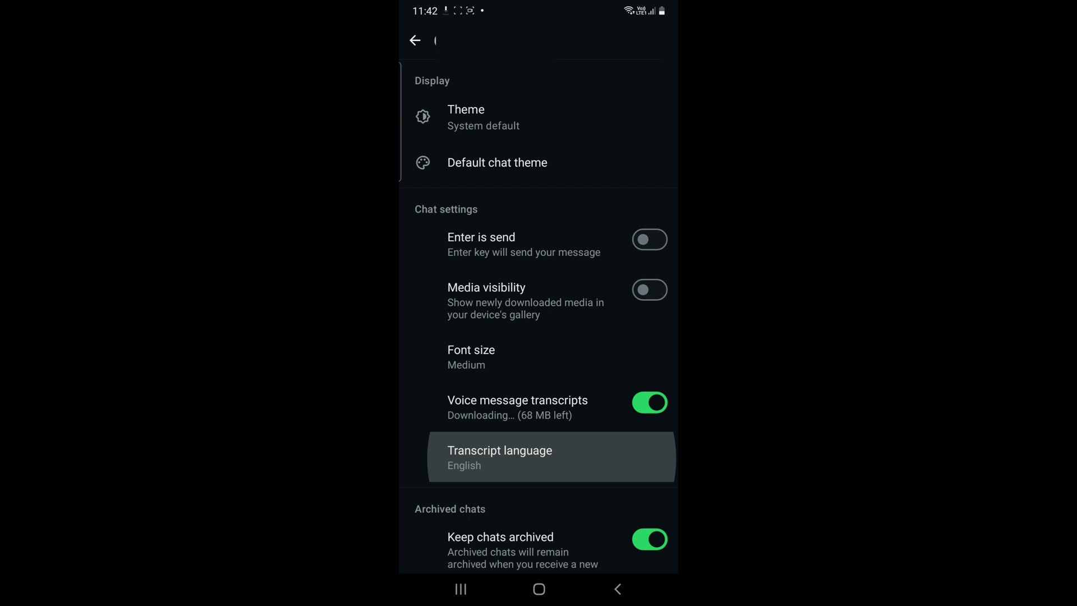
{"action": "left_click", "coordinate": [618, 588]}
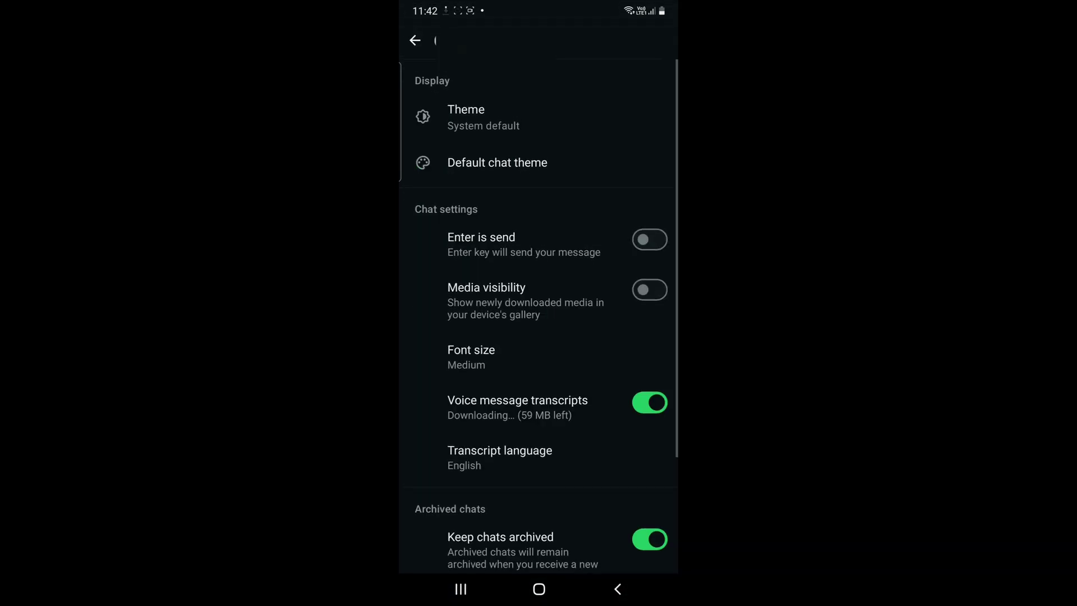
{"action": "left_click", "coordinate": [618, 588]}
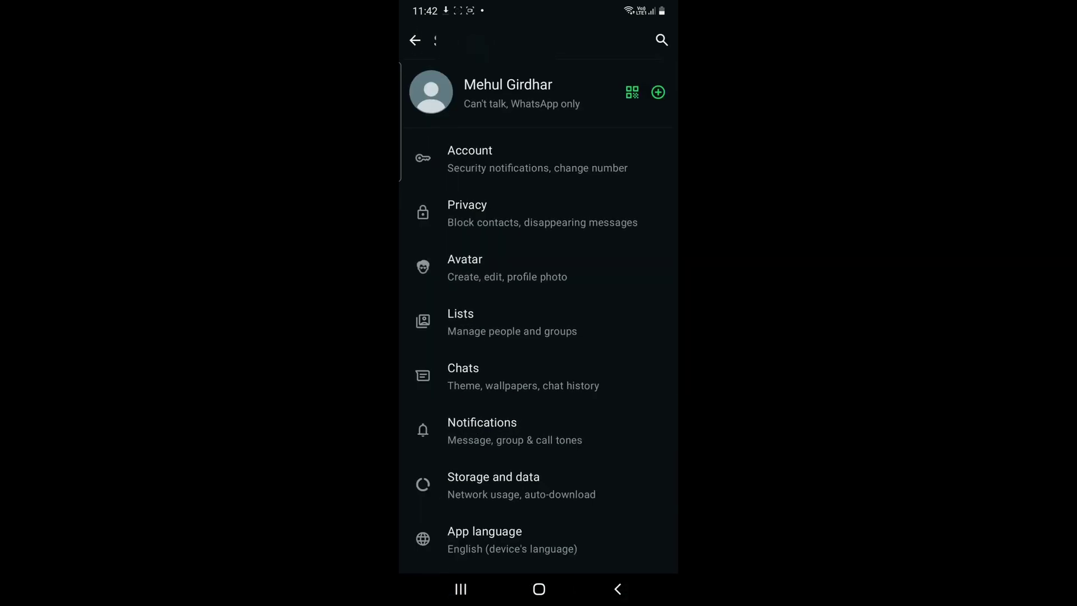
Step: Open the voice-note chat and play the latest and 'Hello this side' voice notes
{"action": "left_click", "coordinate": [618, 589]}
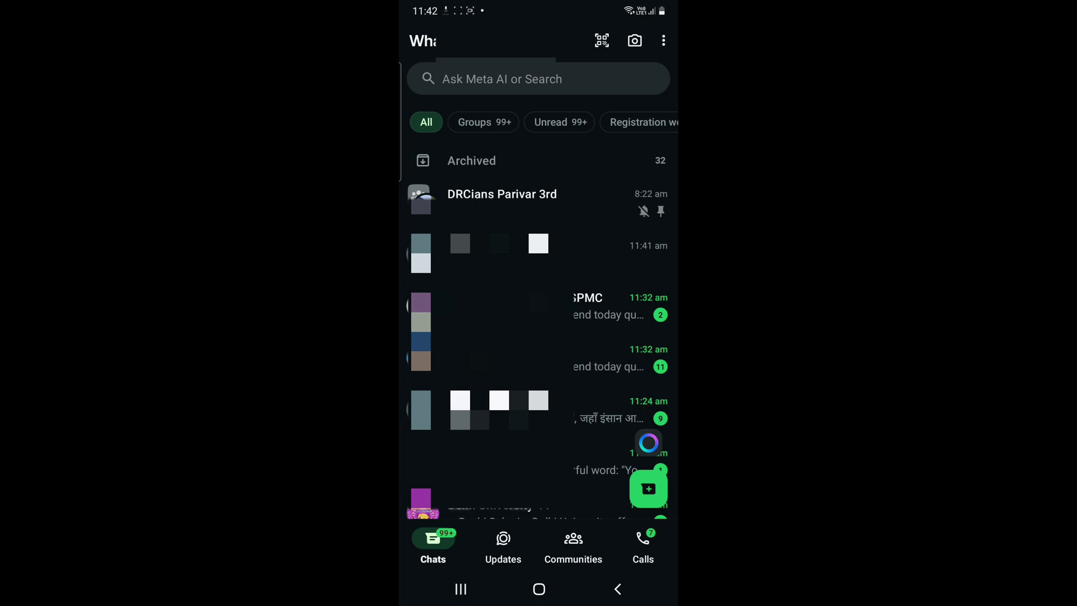
{"action": "left_click", "coordinate": [539, 252]}
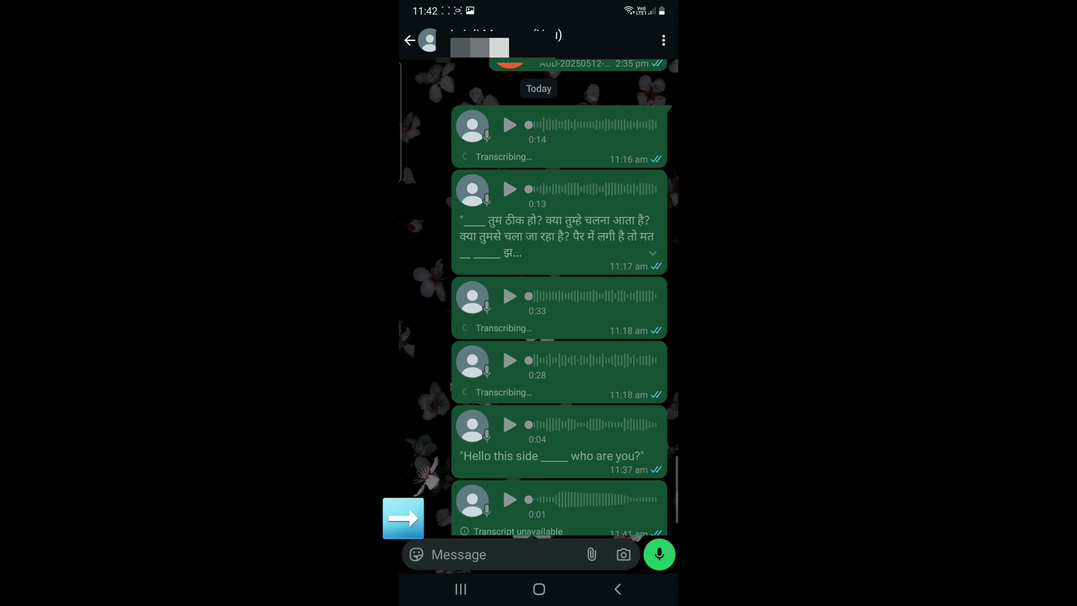
{"action": "left_click", "coordinate": [510, 489]}
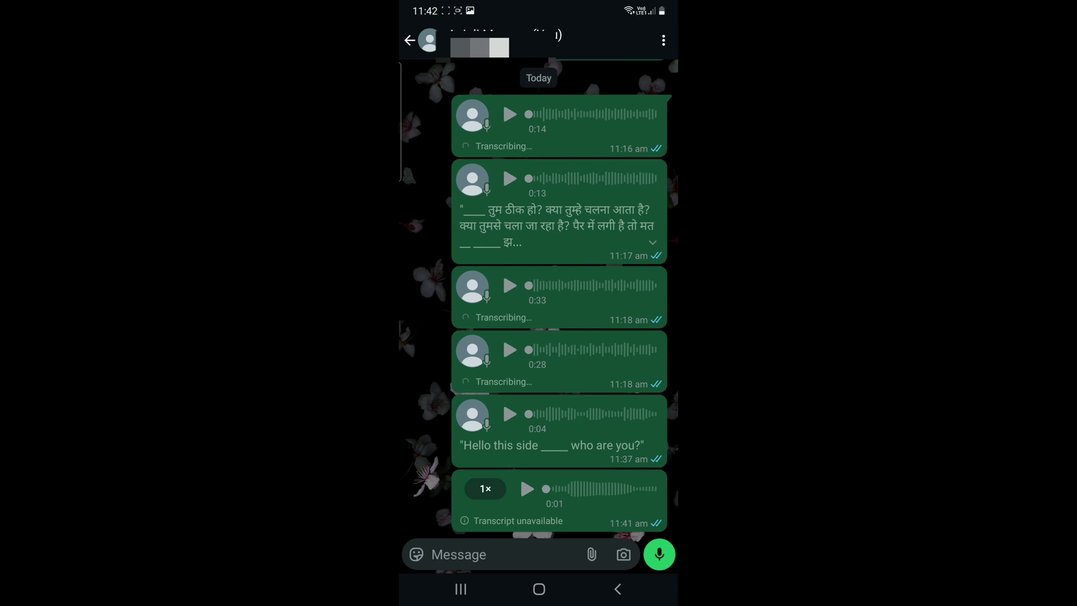
{"action": "left_click", "coordinate": [510, 415]}
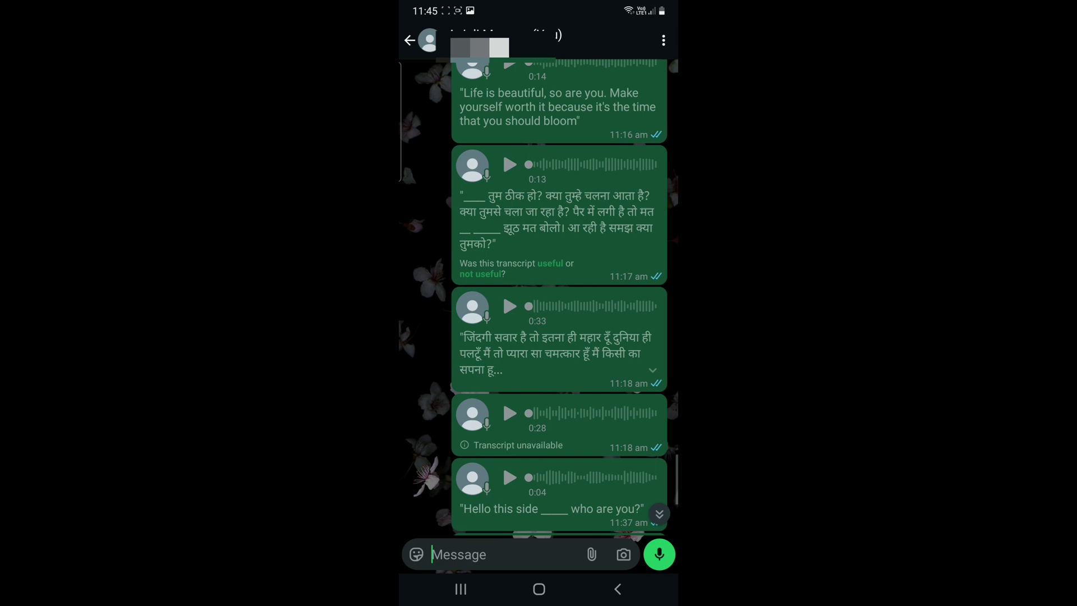
{"action": "scroll", "coordinate": [556, 303], "scroll_direction": "up", "scroll_amount": 1}
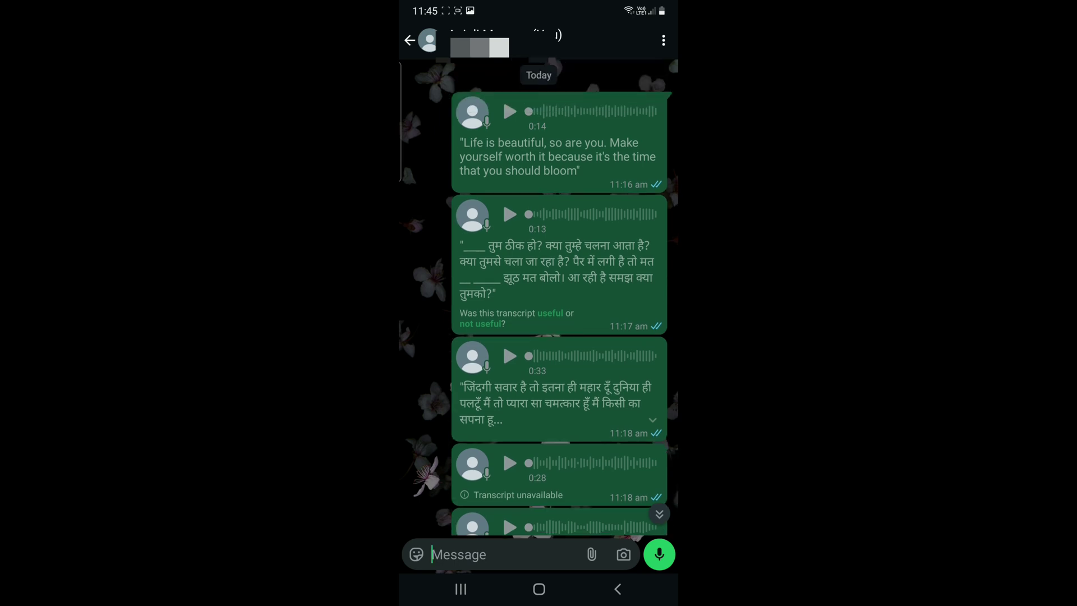
Step: Read the 'Transcript unavailable' explanation for two voice notes and dismiss it with OK
{"action": "left_click", "coordinate": [518, 495]}
{"action": "left_click", "coordinate": [538, 540]}
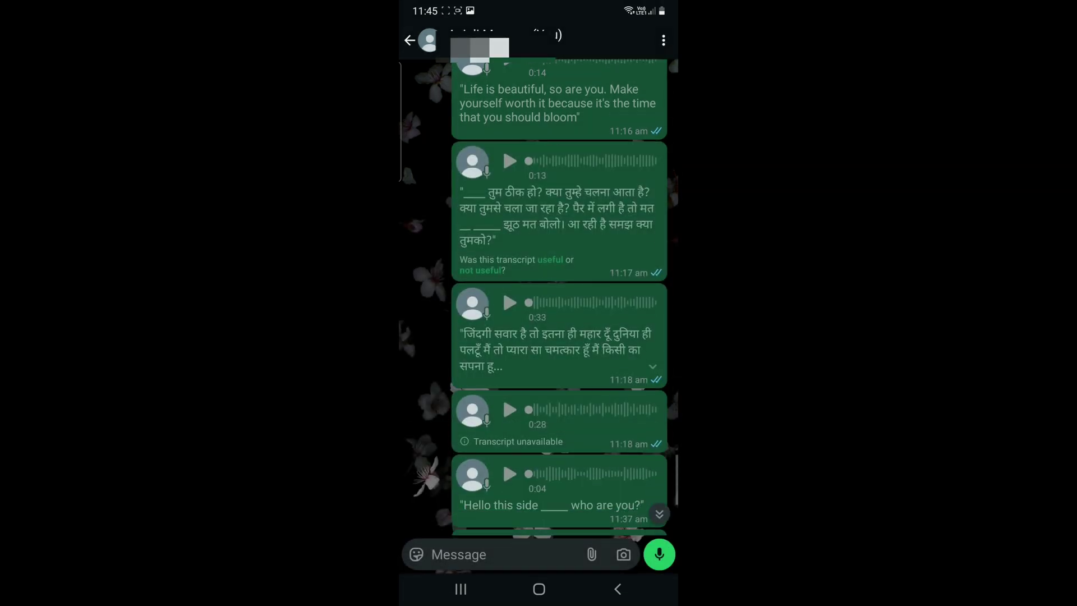
{"action": "left_click", "coordinate": [517, 447]}
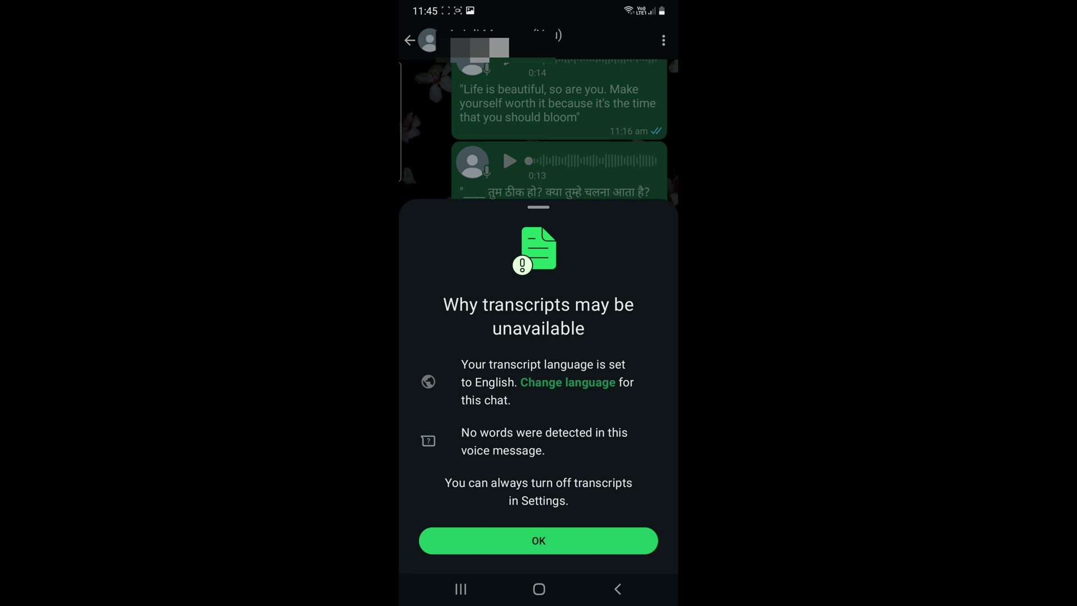
{"action": "left_click", "coordinate": [538, 540]}
{"action": "scroll", "coordinate": [539, 337], "scroll_direction": "down", "scroll_amount": 3}
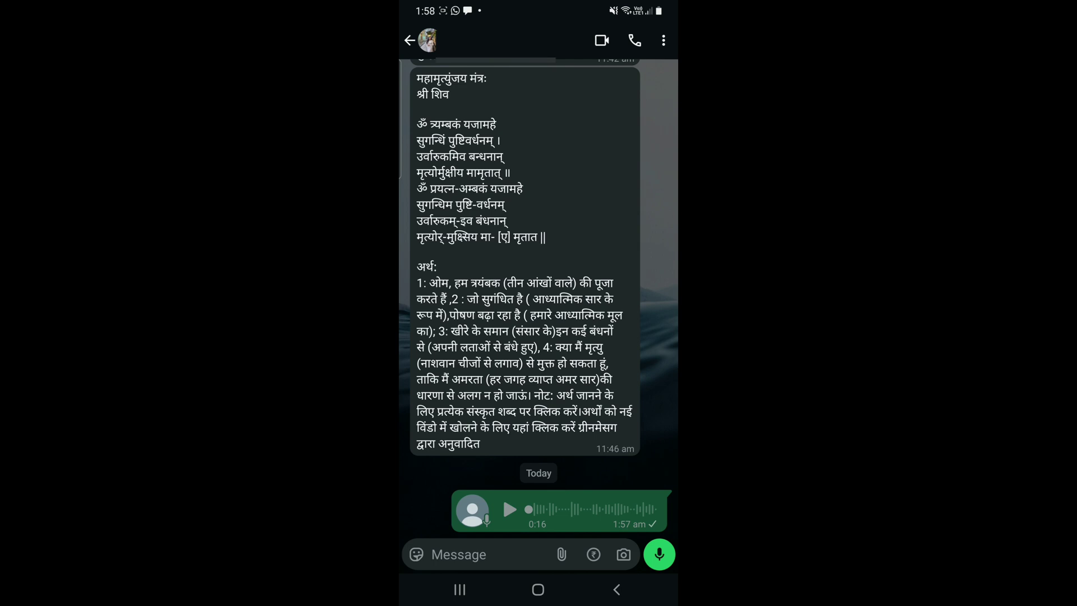
Step: Transcribe the sent 0:16 voice note from its options menu to show its English text
{"action": "left_click", "coordinate": [589, 509]}
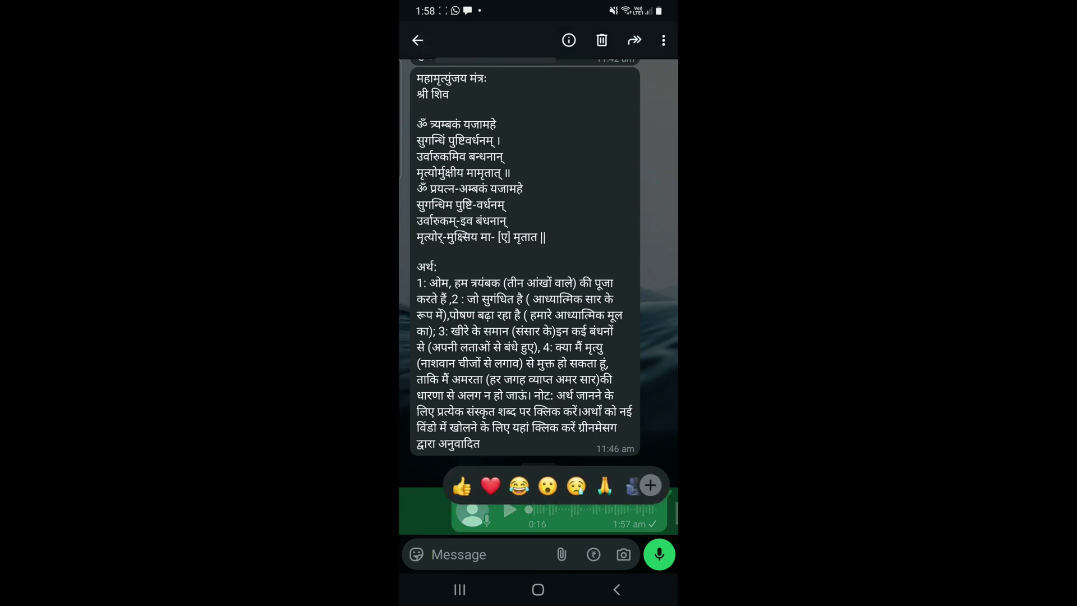
{"action": "left_click", "coordinate": [663, 40]}
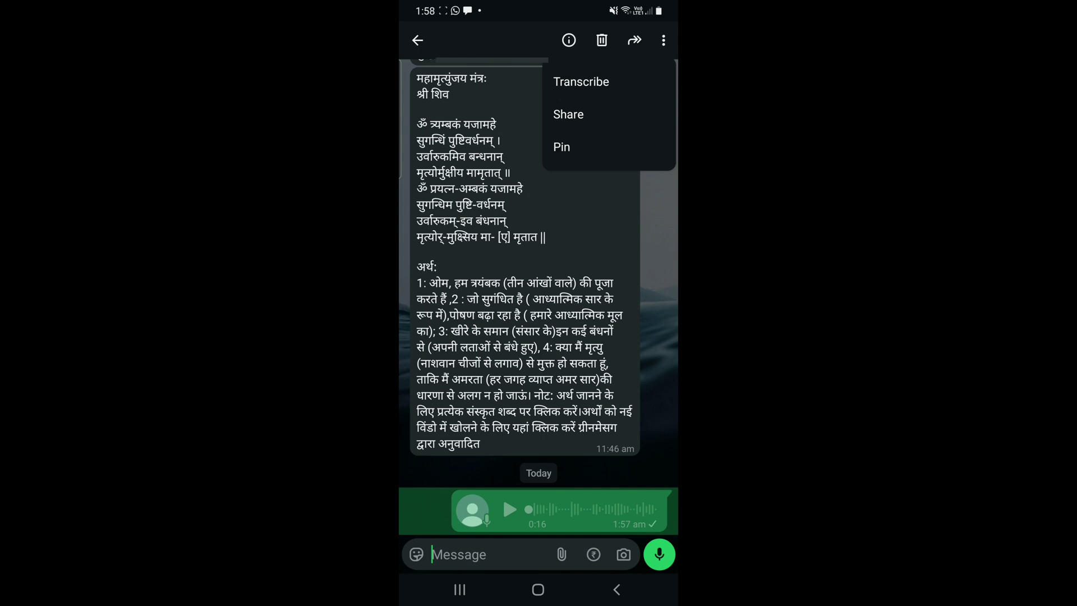
{"action": "left_click", "coordinate": [471, 253]}
{"action": "left_click", "coordinate": [663, 39]}
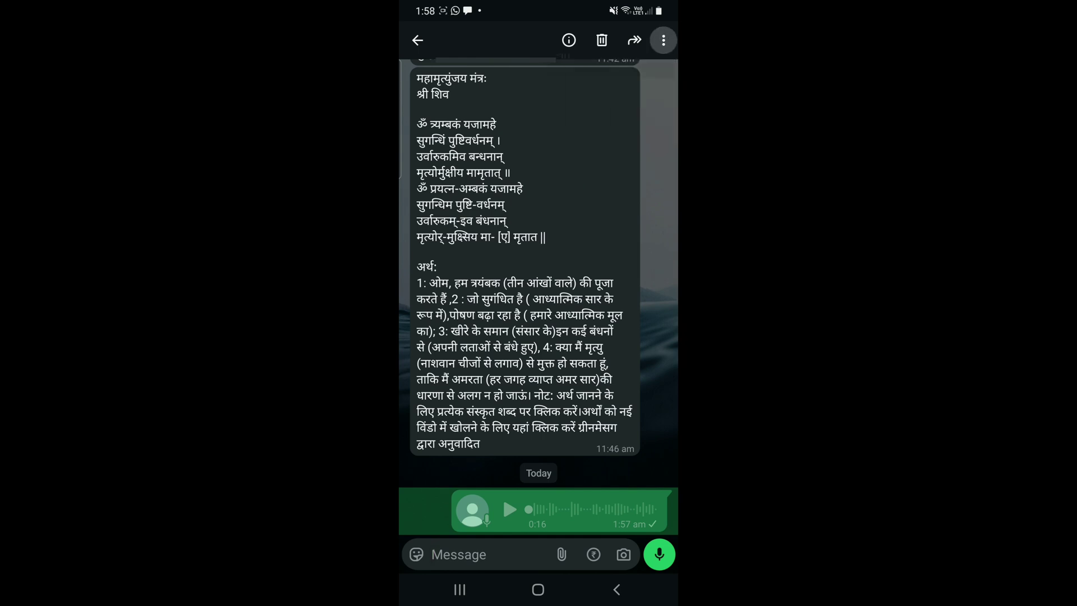
{"action": "left_click", "coordinate": [607, 82]}
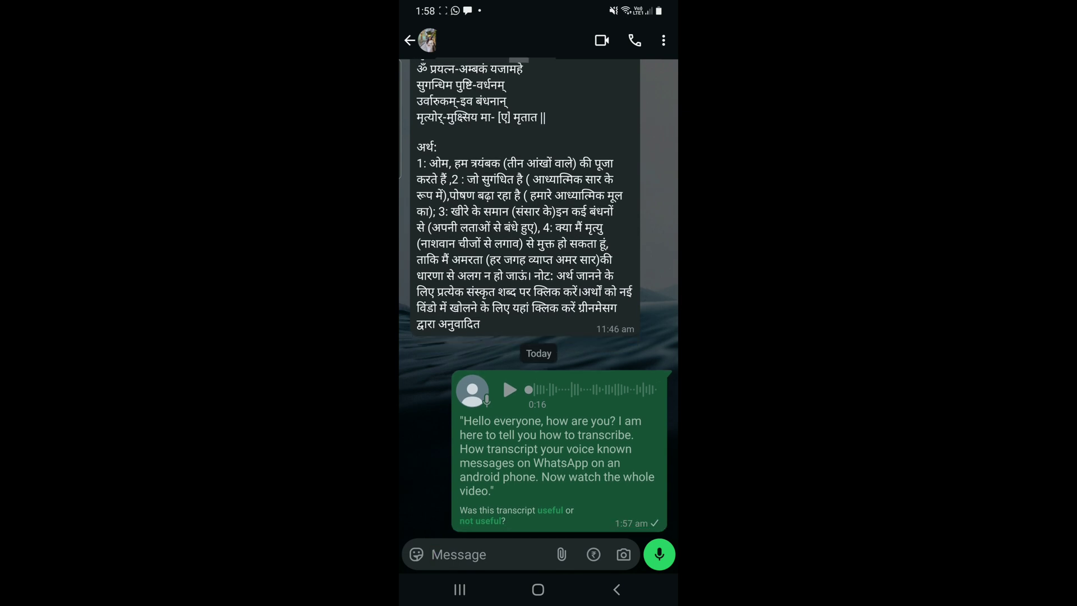
{"action": "left_click", "coordinate": [510, 389]}
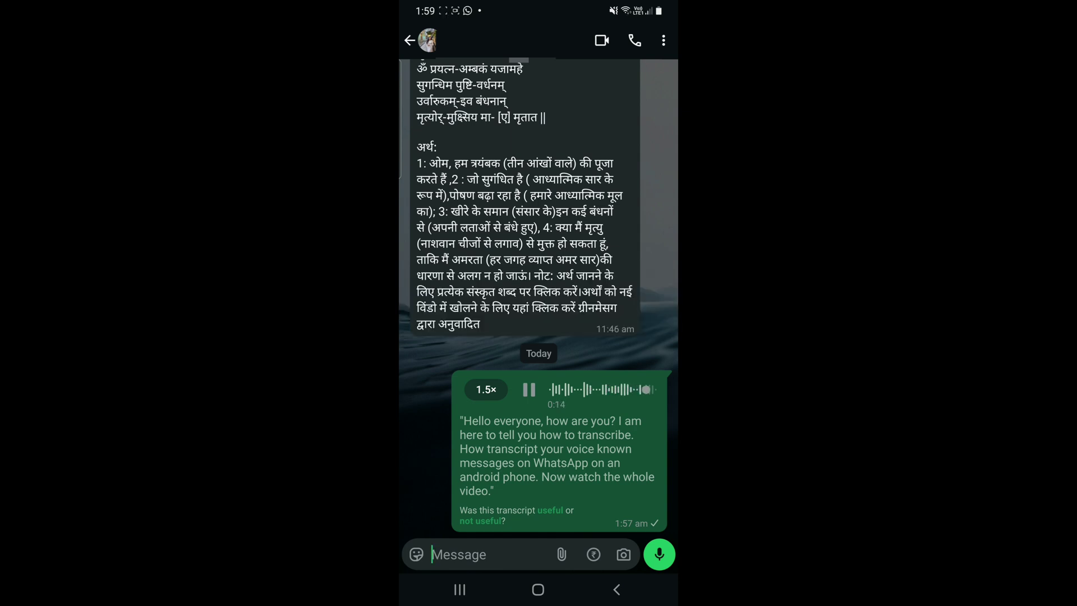
{"action": "left_click", "coordinate": [485, 389]}
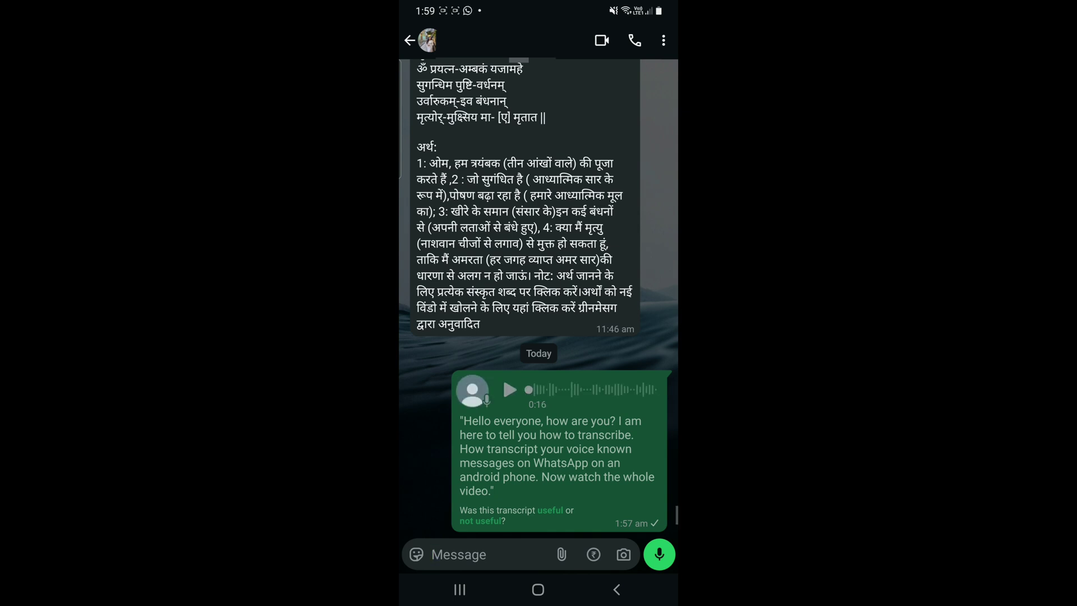
Step: Check the transcribed voice note's language options, then relaunch WhatsApp from the home screen
{"action": "left_click", "coordinate": [556, 463]}
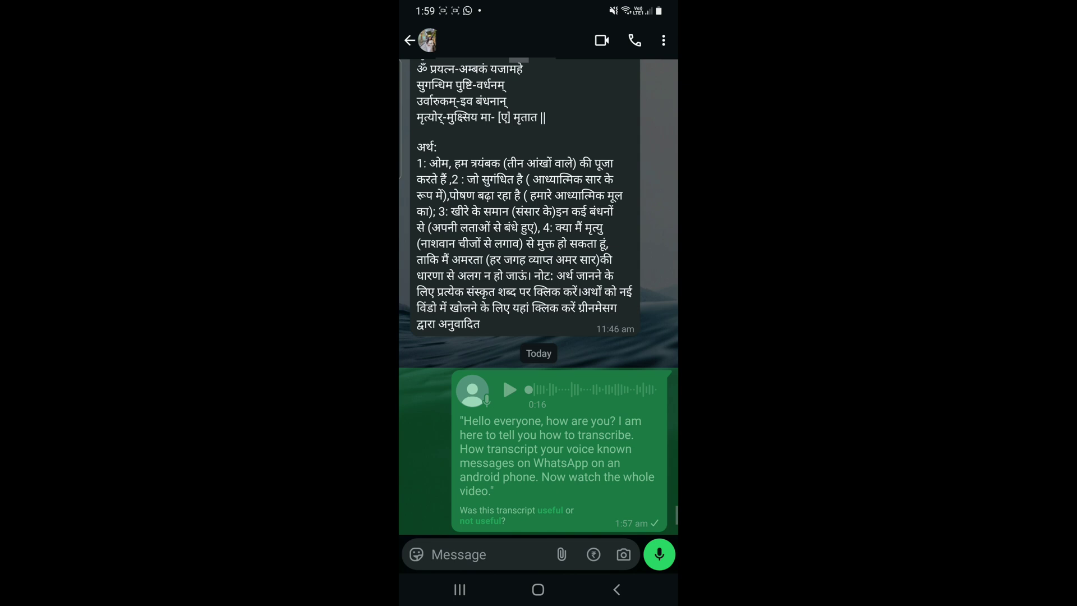
{"action": "left_click", "coordinate": [663, 40]}
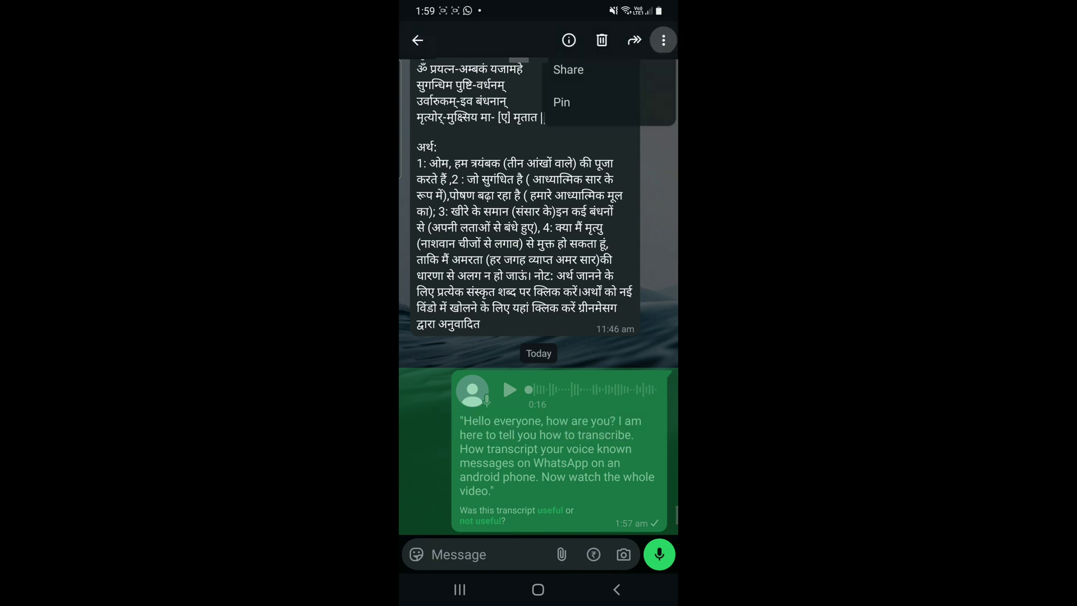
{"action": "left_click", "coordinate": [599, 81]}
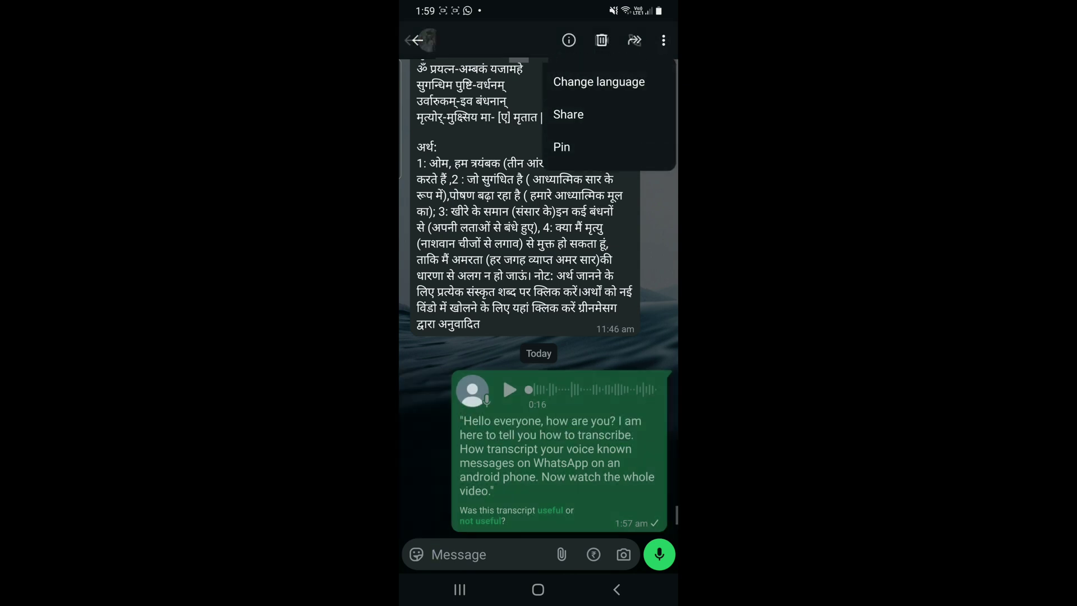
{"action": "left_click", "coordinate": [617, 588]}
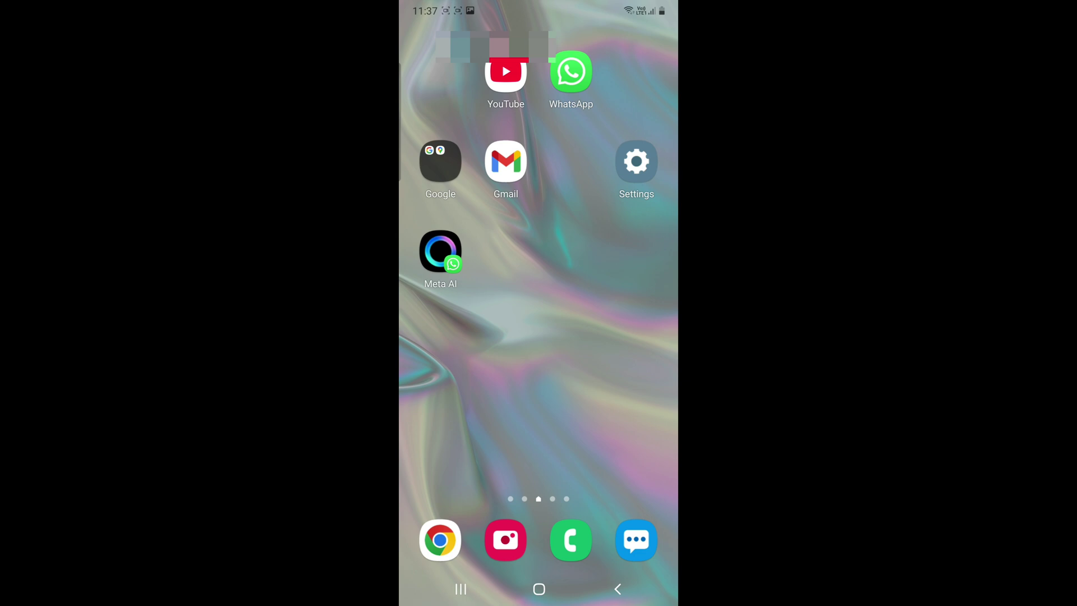
{"action": "left_click", "coordinate": [571, 72]}
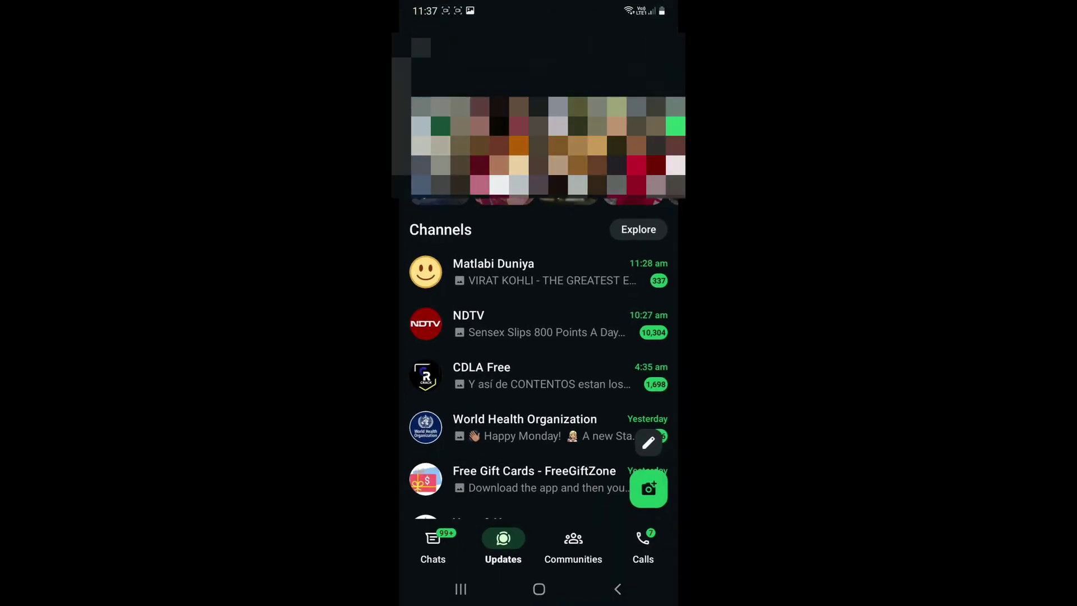